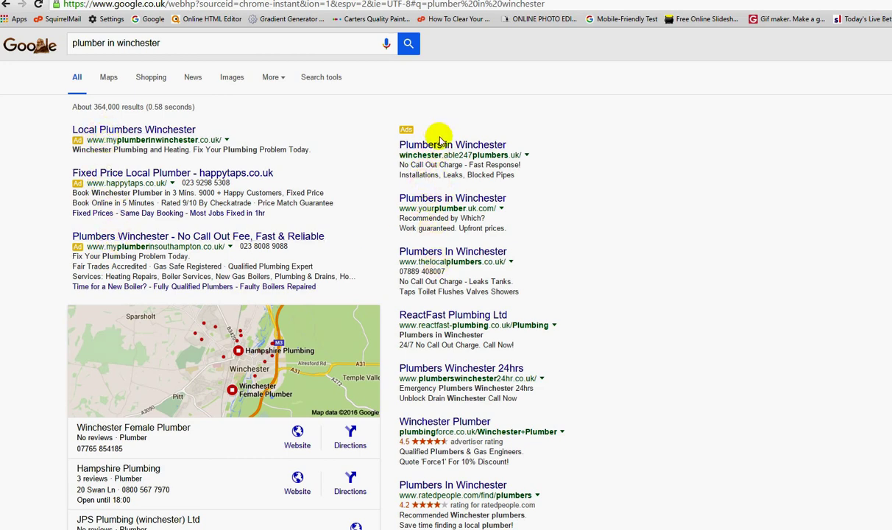
pyautogui.scroll(-1, 471, 163)
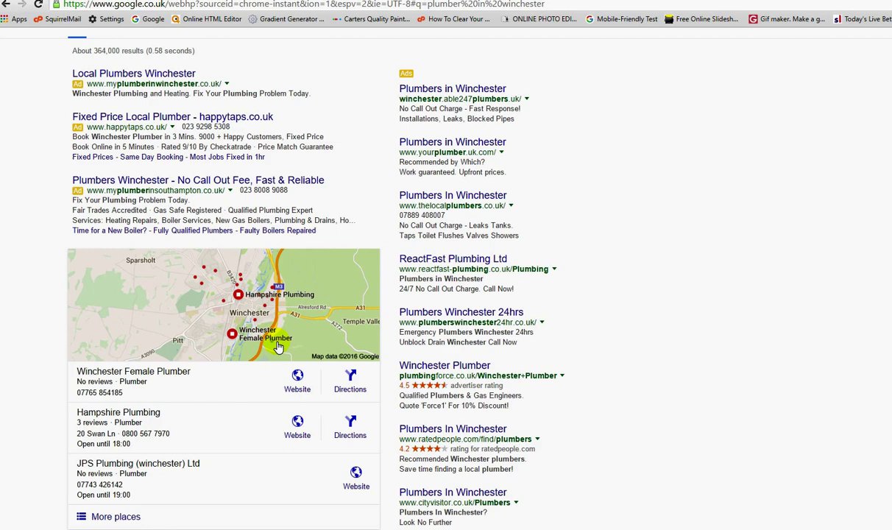
pyautogui.scroll(-1, 275, 325)
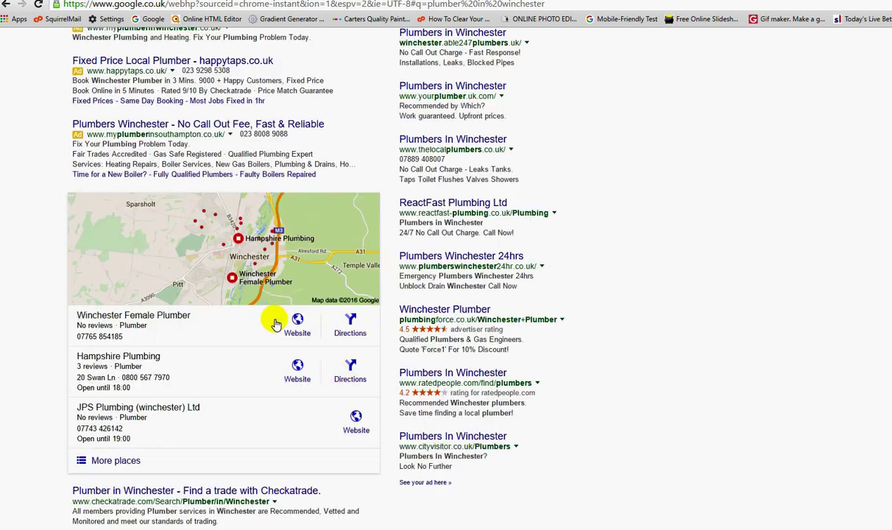
pyautogui.click(118, 462)
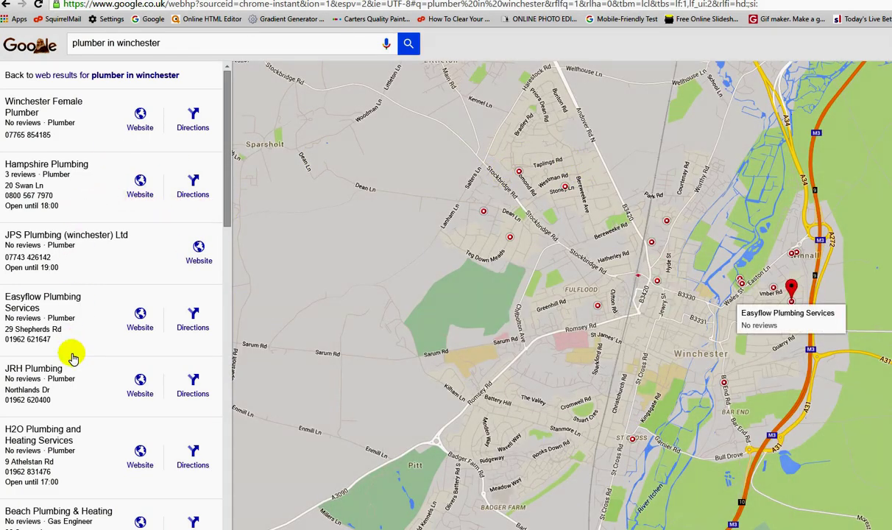
pyautogui.click(5, 7)
pyautogui.scroll(3, 302, 151)
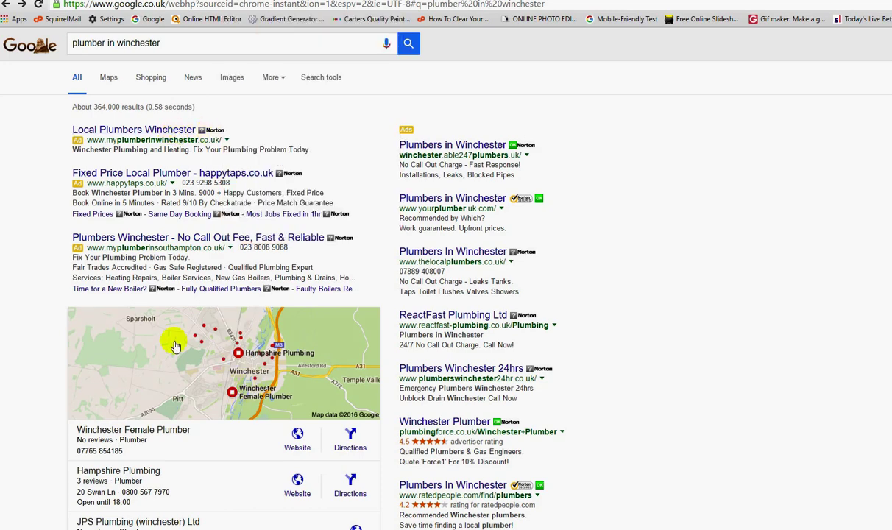
# - Scroll up and down through the Google search results for google adwords
pyautogui.scroll(-4, 184, 348)
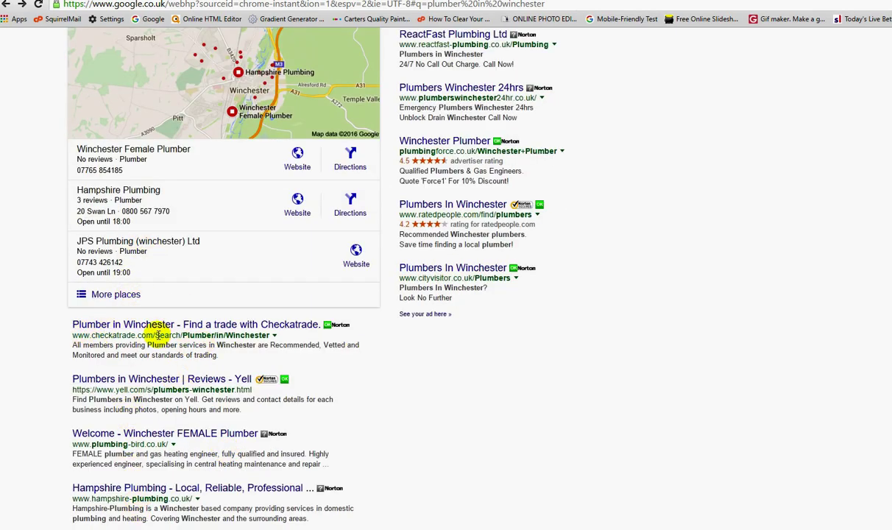
pyautogui.scroll(-2, 133, 339)
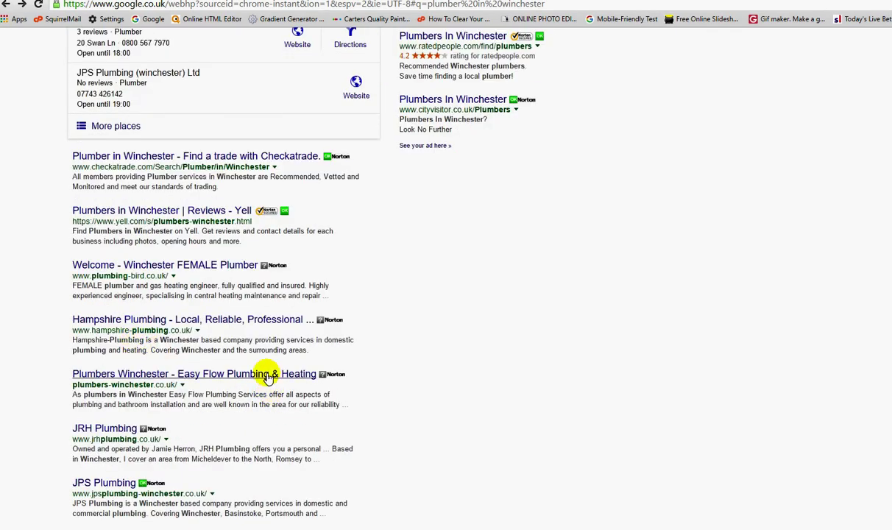
pyautogui.scroll(3, 265, 370)
pyautogui.scroll(-2, 199, 353)
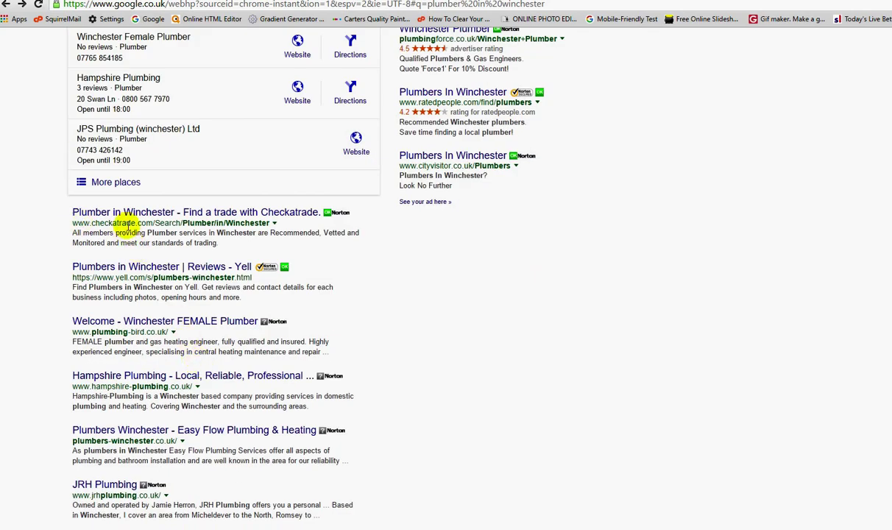
pyautogui.scroll(5, 373, 317)
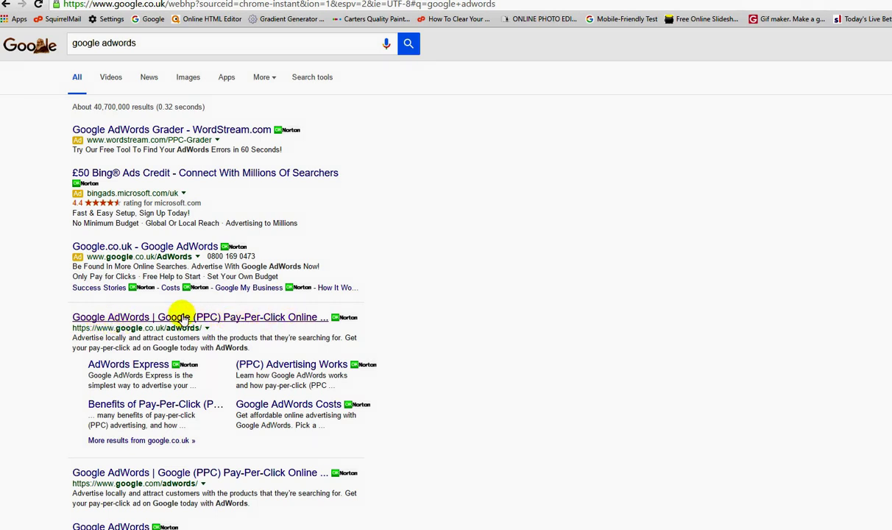
# - Open the 'Google AdWords | Google (PPC) Pay-Per-Click Online' search result
pyautogui.click(250, 317)
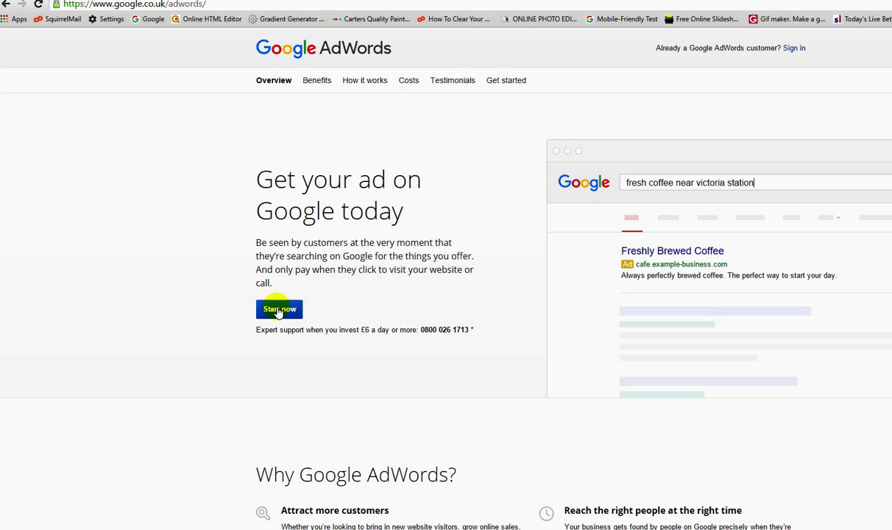
# - Begin AdWords sign-up and replace the pre-filled email with a new email address
pyautogui.click(276, 309)
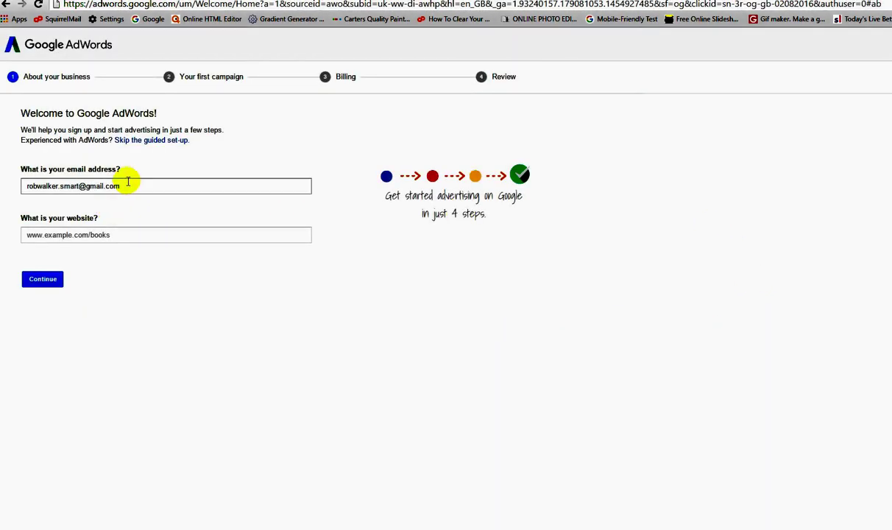
pyautogui.moveTo(124, 185); pyautogui.dragTo(24, 186)
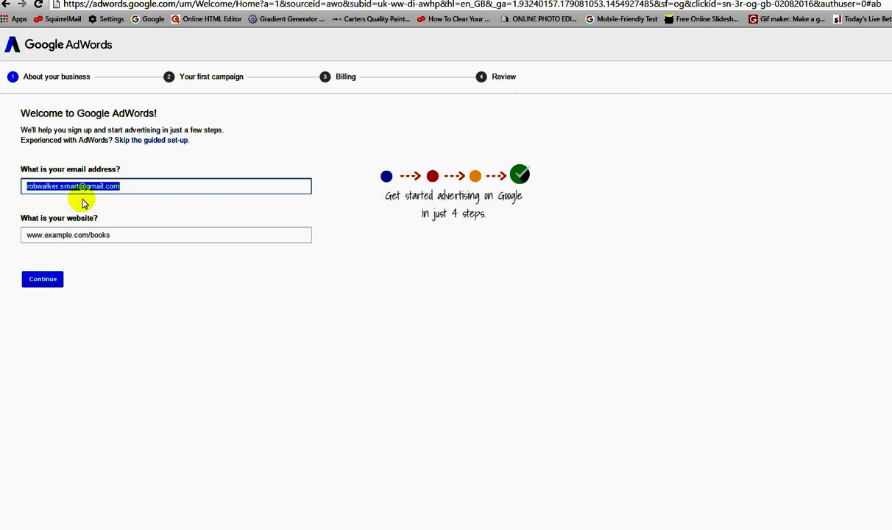
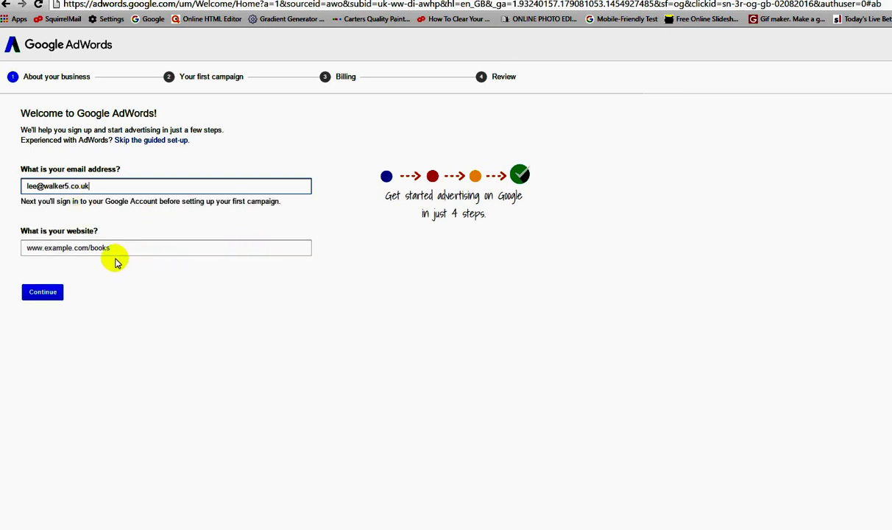
pyautogui.click(47, 247)
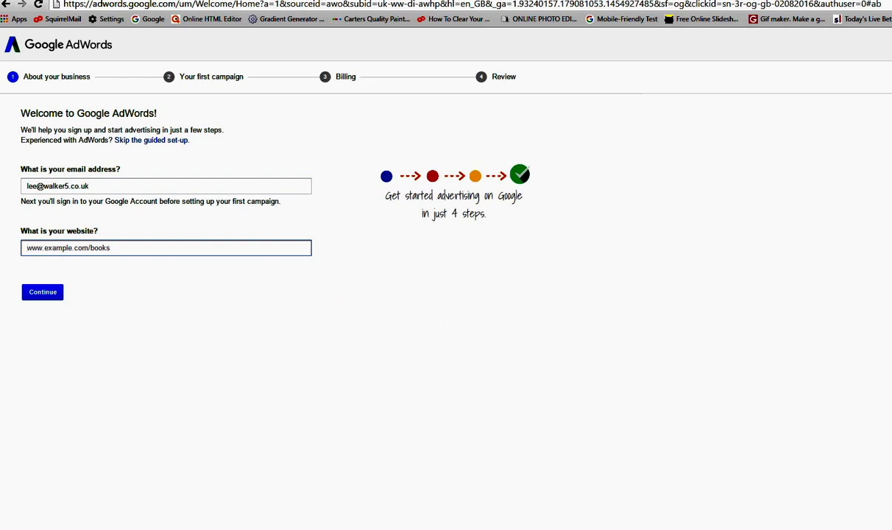
pyautogui.write('www.chilternonlineservices.co.uk')
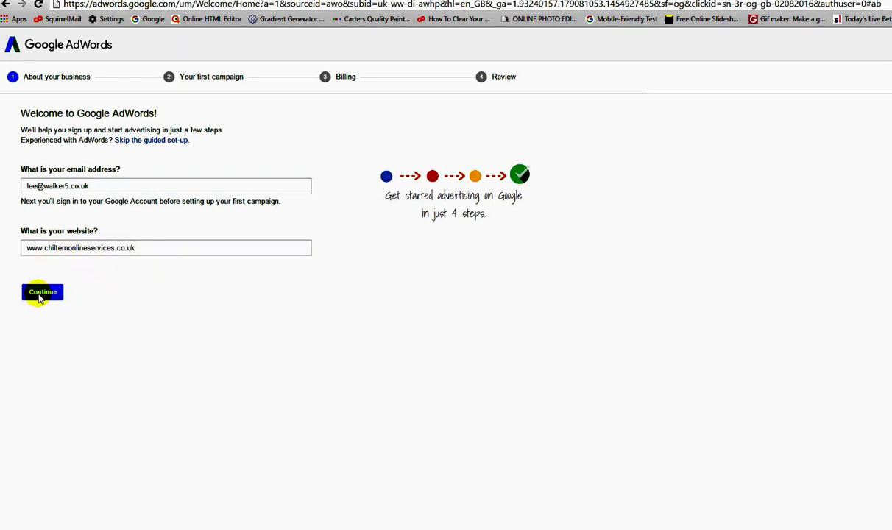
pyautogui.click(40, 295)
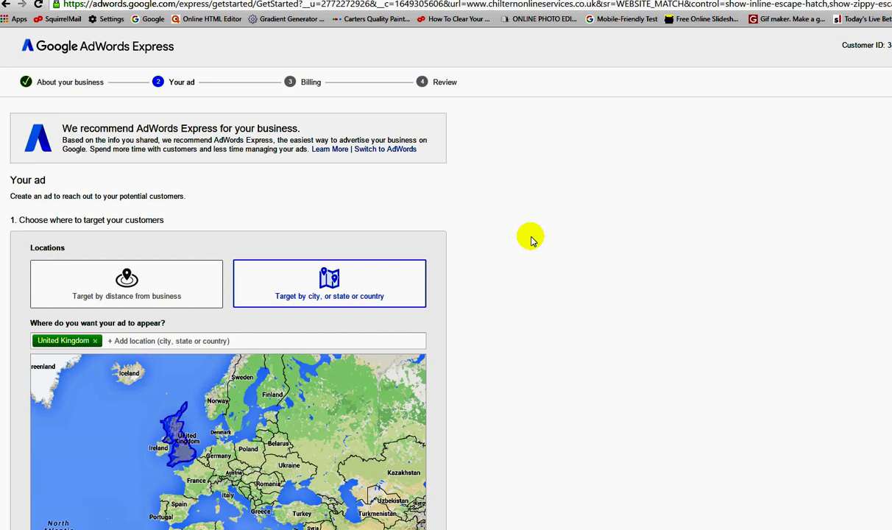
pyautogui.scroll(-1, 532, 240)
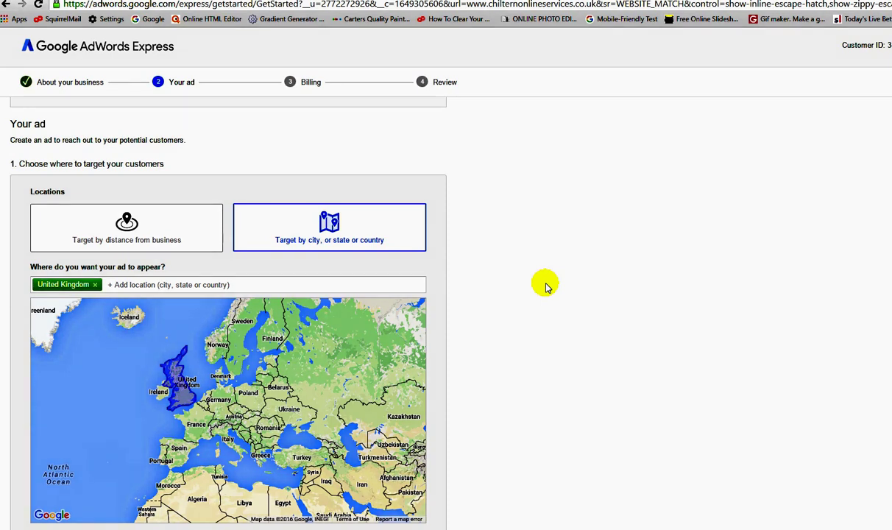
pyautogui.scroll(-1, 546, 286)
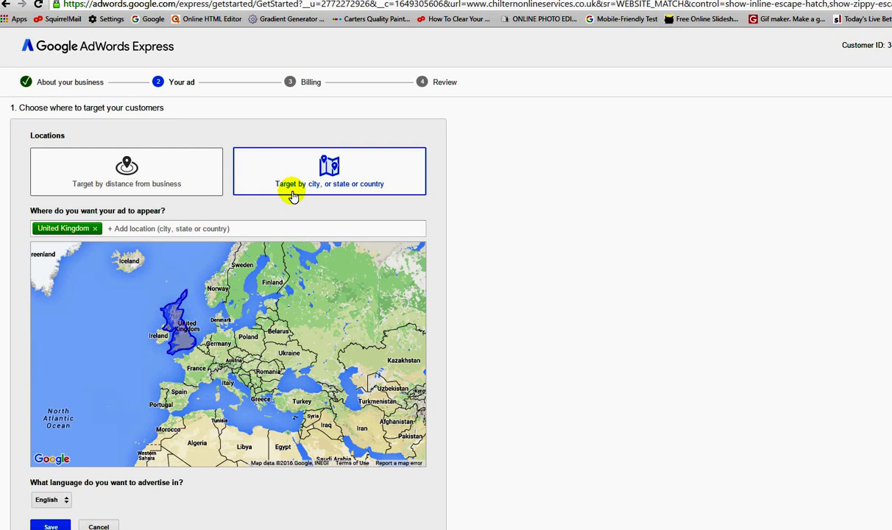
pyautogui.click(240, 293)
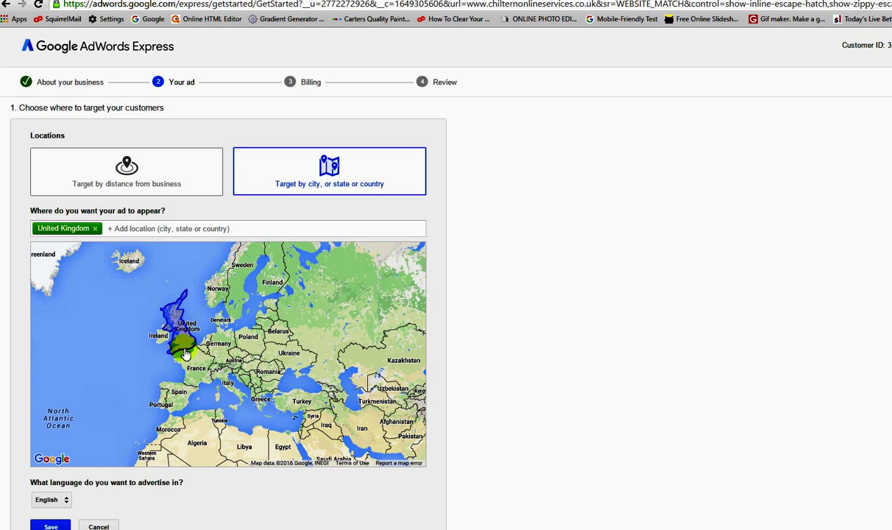
# - Target Bournemouth by city instead of the United Kingdom
pyautogui.click(401, 188)
pyautogui.click(295, 228)
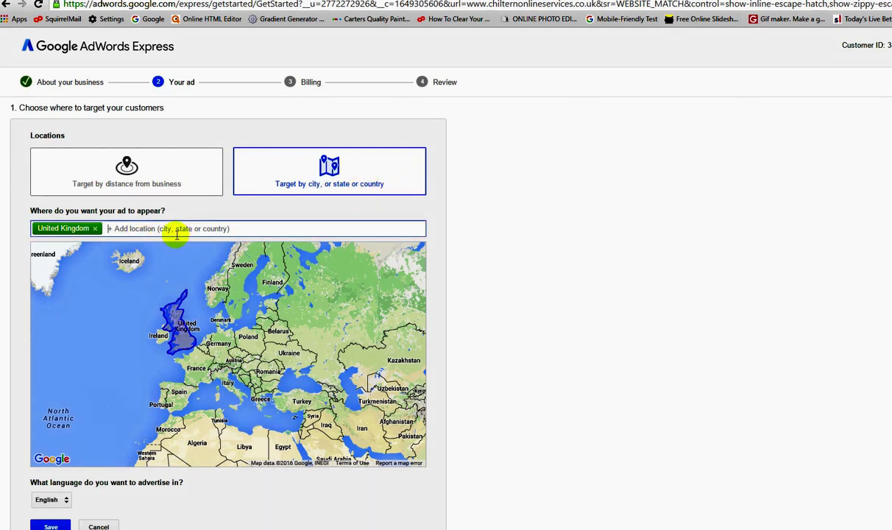
pyautogui.write('bour')
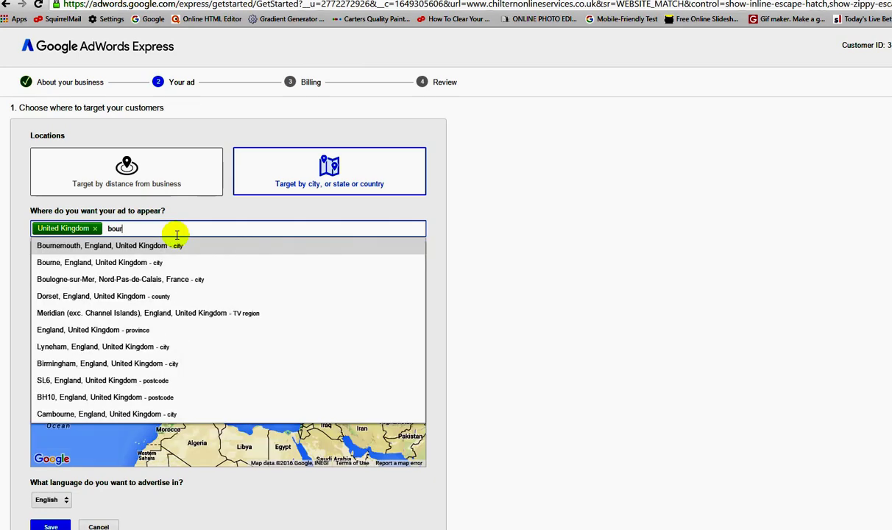
pyautogui.write('nmouth')
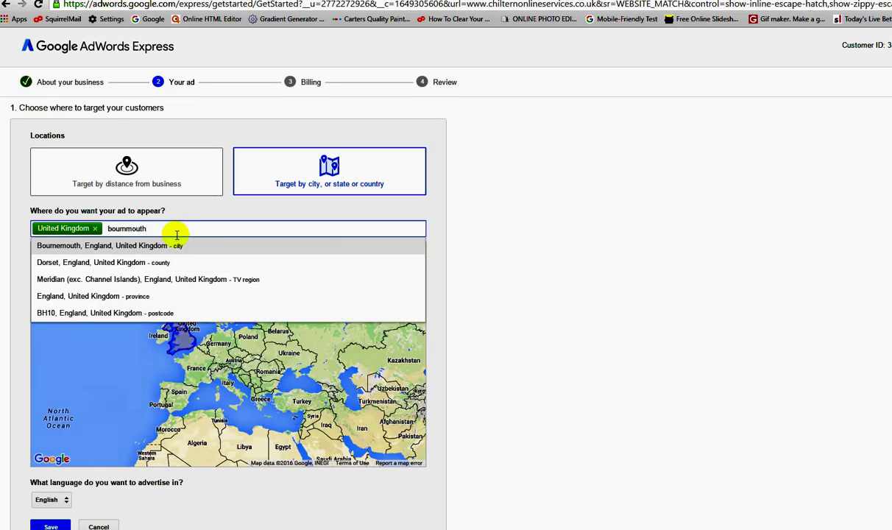
pyautogui.click(175, 245)
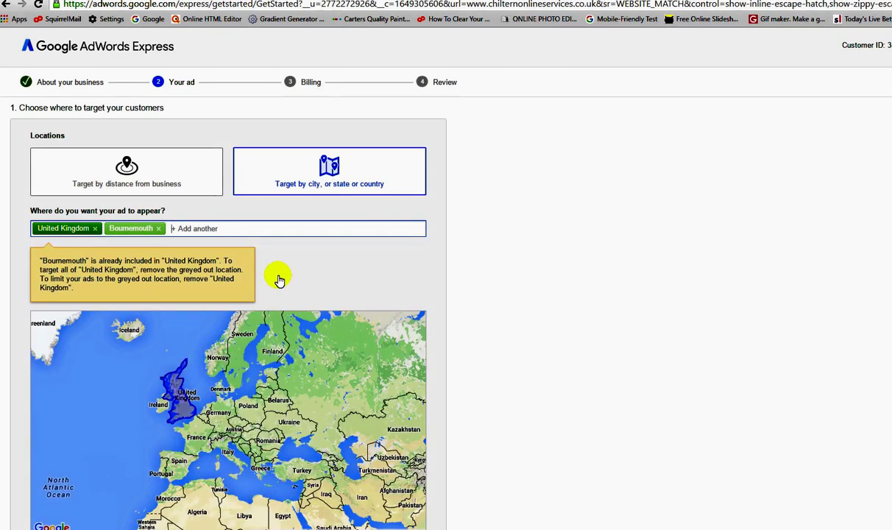
pyautogui.click(94, 229)
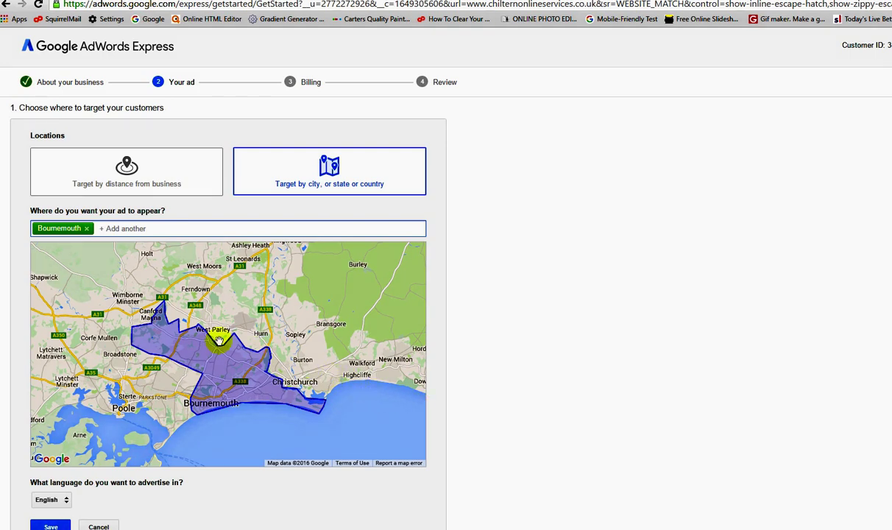
# - Add Poole, England, United Kingdom as a second target location alongside Bournemouth
pyautogui.scroll(-3, 317, 337)
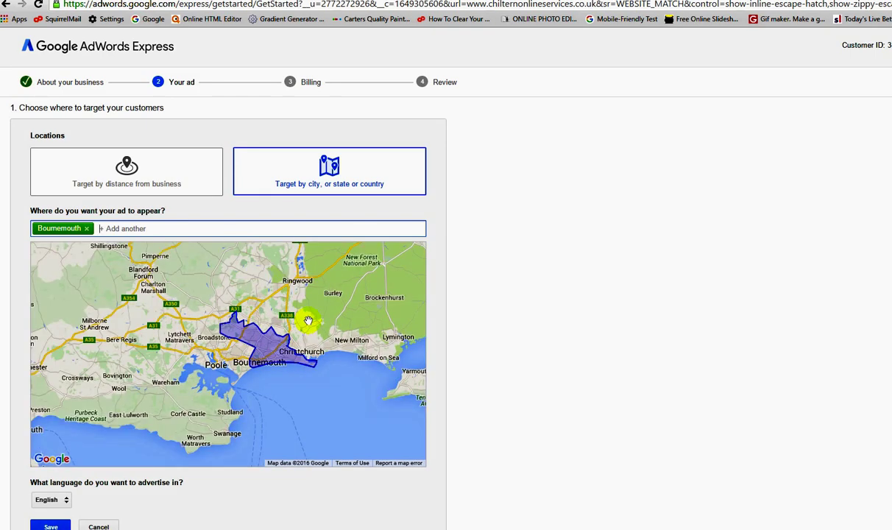
pyautogui.scroll(-2, 315, 325)
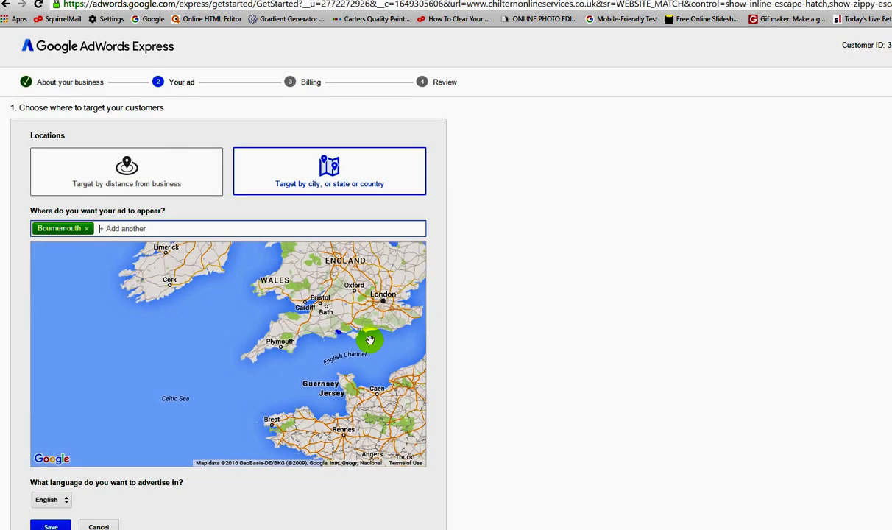
pyautogui.scroll(-1, 390, 347)
pyautogui.scroll(3, 395, 347)
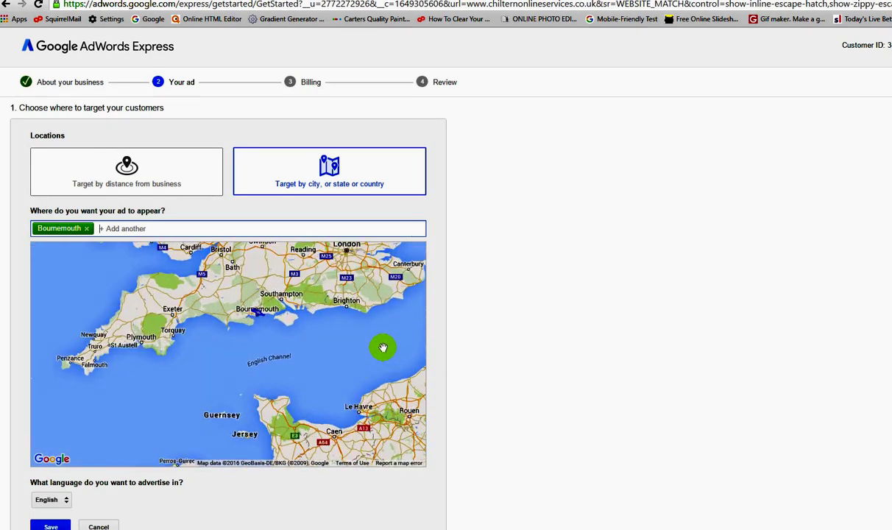
pyautogui.scroll(3, 341, 354)
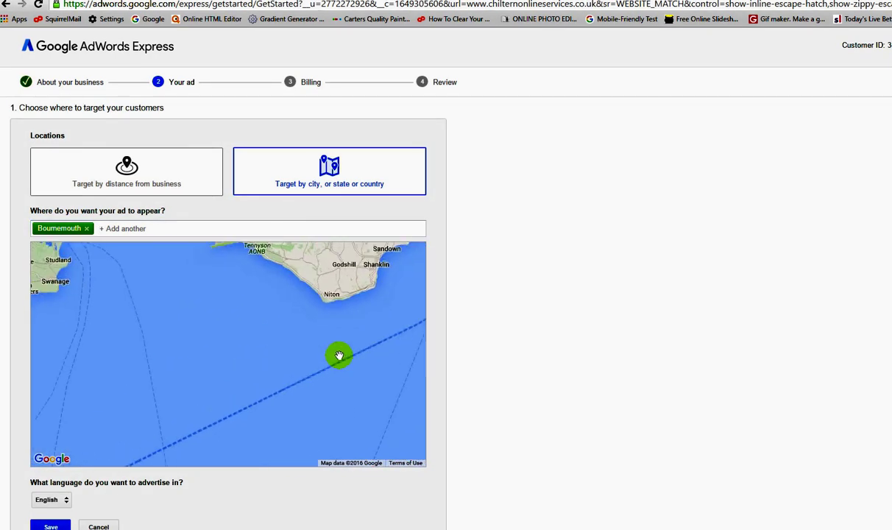
pyautogui.scroll(-1, 280, 390)
pyautogui.moveTo(159, 274); pyautogui.dragTo(204, 333)
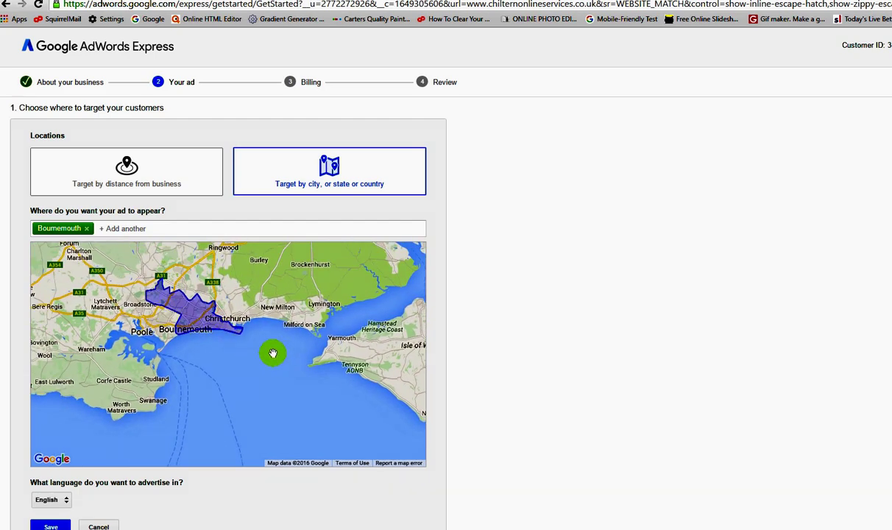
pyautogui.scroll(1, 209, 334)
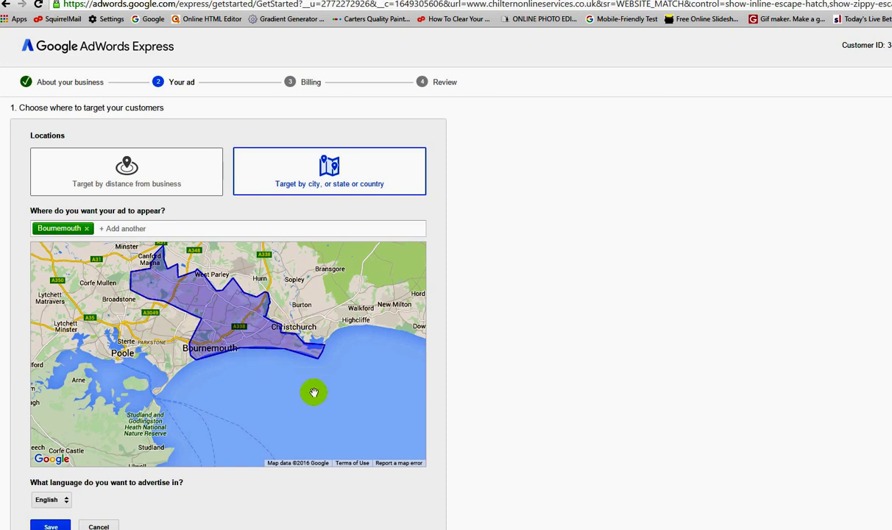
pyautogui.click(107, 228)
pyautogui.write('poole')
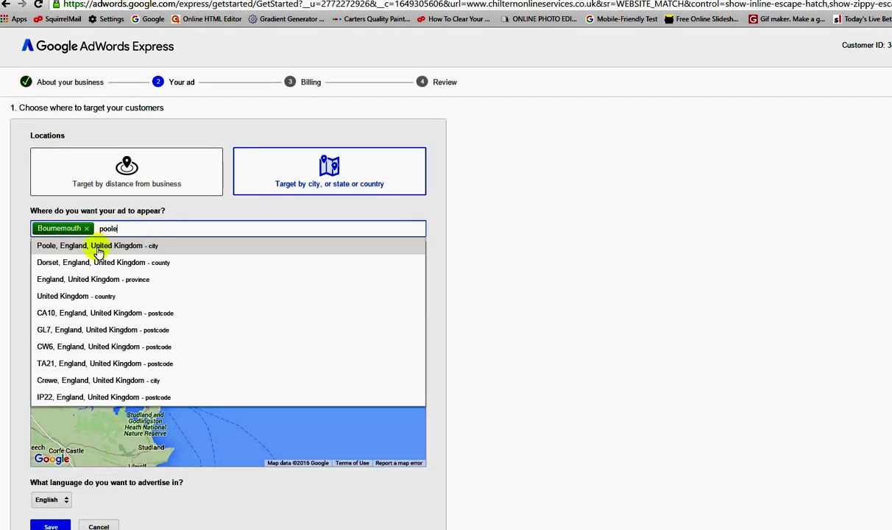
pyautogui.click(46, 245)
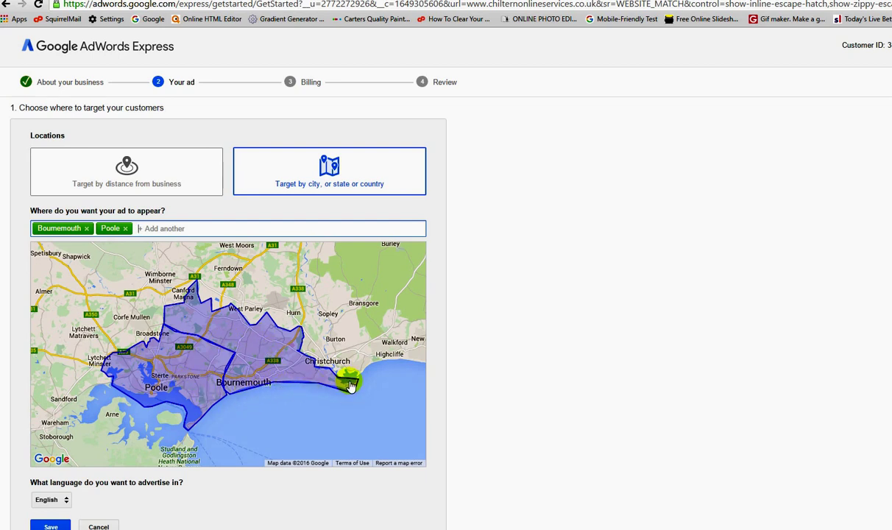
pyautogui.scroll(-2, 332, 383)
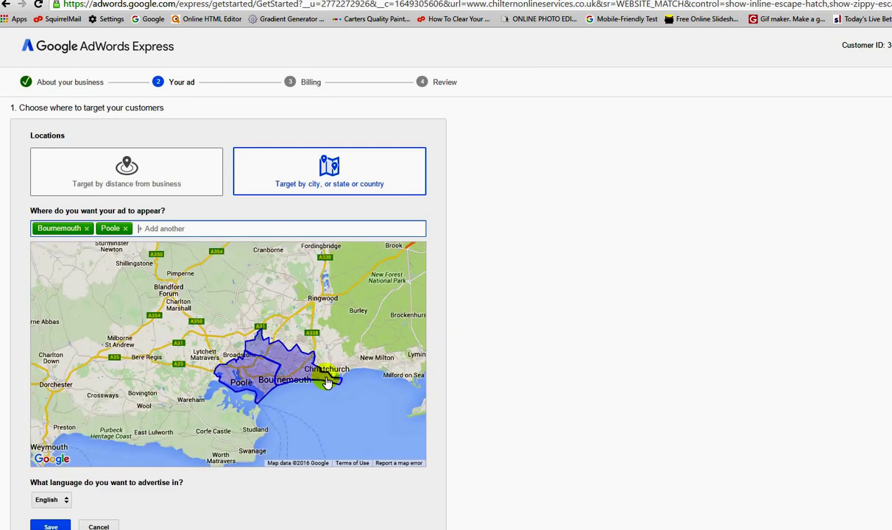
# - Save the locations, advertise Website Building, tick 'web design' and save the phrases
pyautogui.click(50, 527)
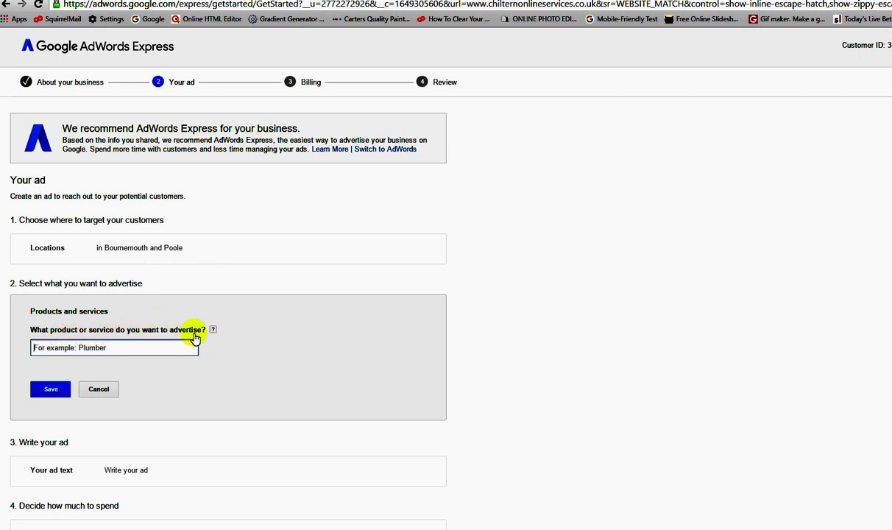
pyautogui.click(84, 345)
pyautogui.write('Websit')
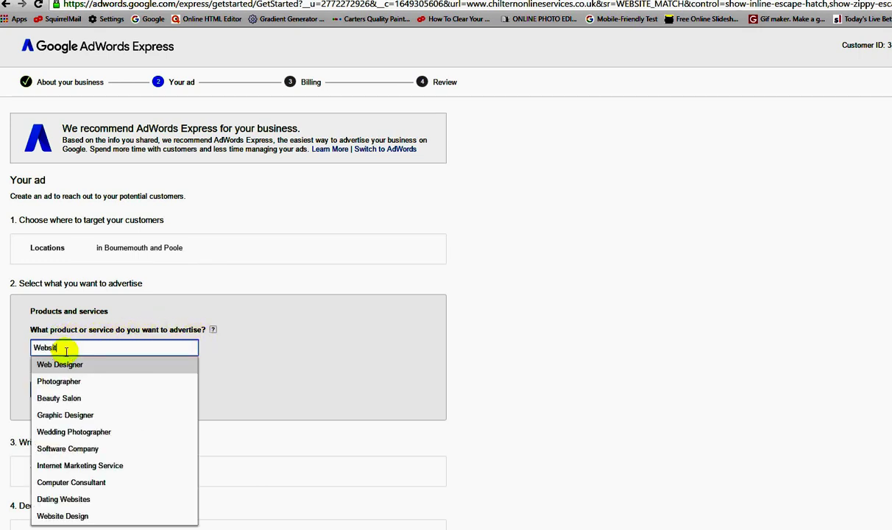
pyautogui.write('e Build')
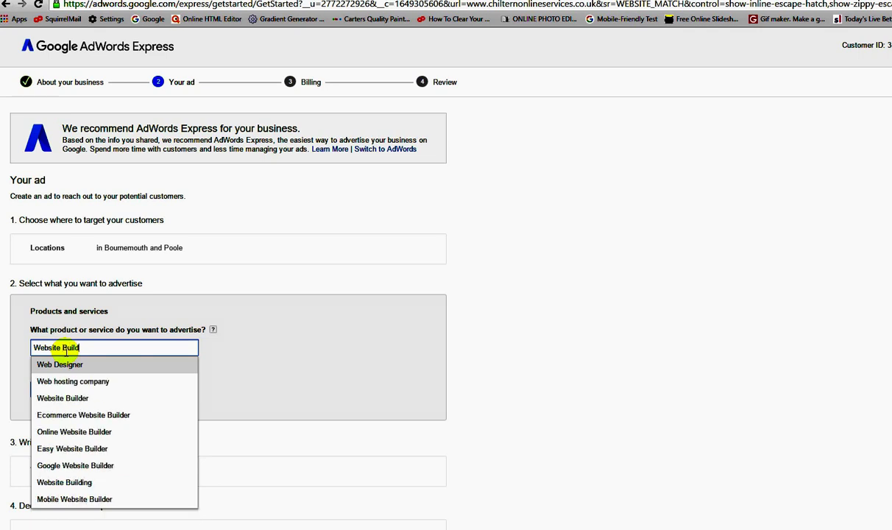
pyautogui.write('ing')
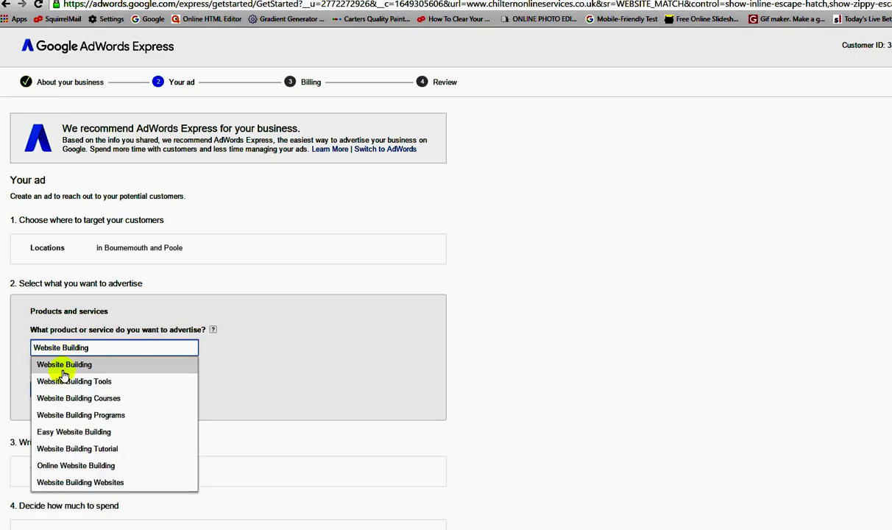
pyautogui.click(61, 372)
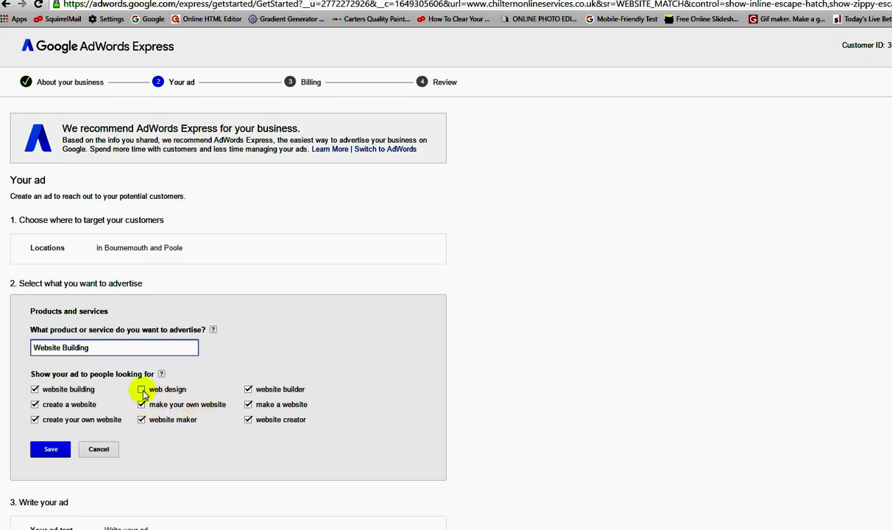
pyautogui.click(141, 390)
pyautogui.click(57, 449)
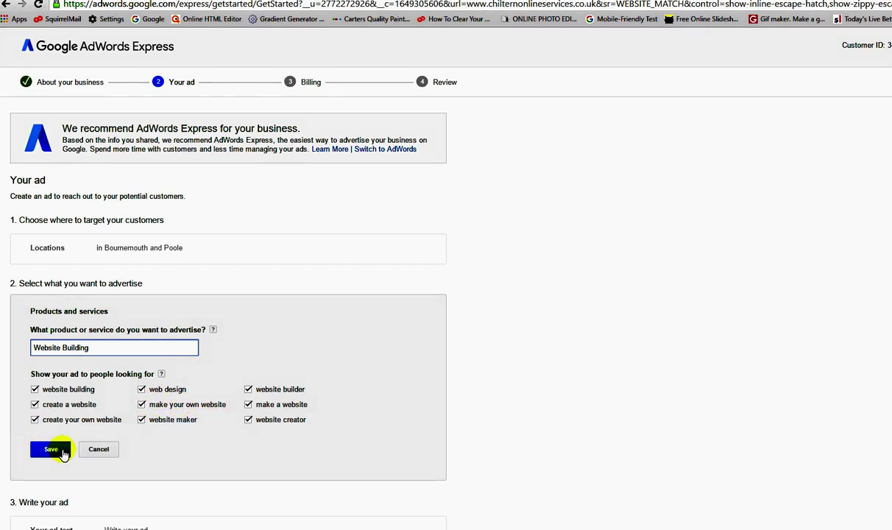
# - Write headline 'Website Building Service' with lines 'Simple Websites Made to Order' and 'Competitive Prices', then save
pyautogui.scroll(-5, 368, 427)
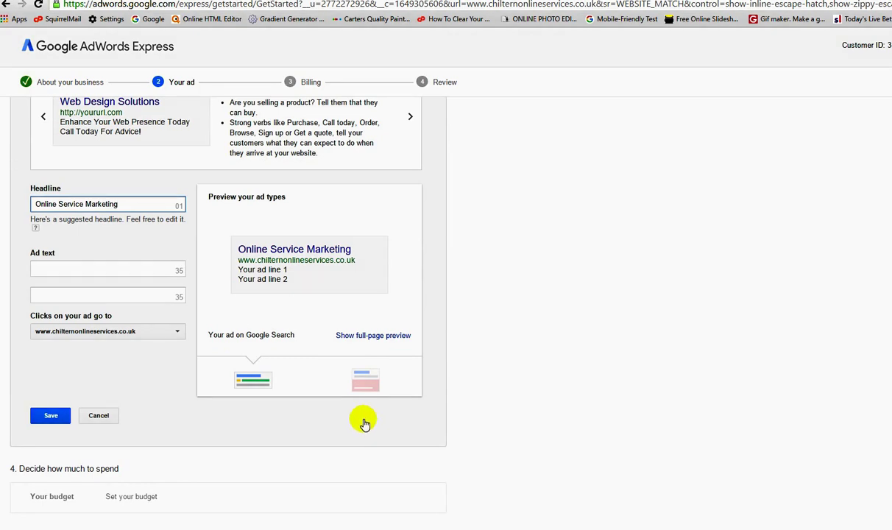
pyautogui.scroll(1, 364, 421)
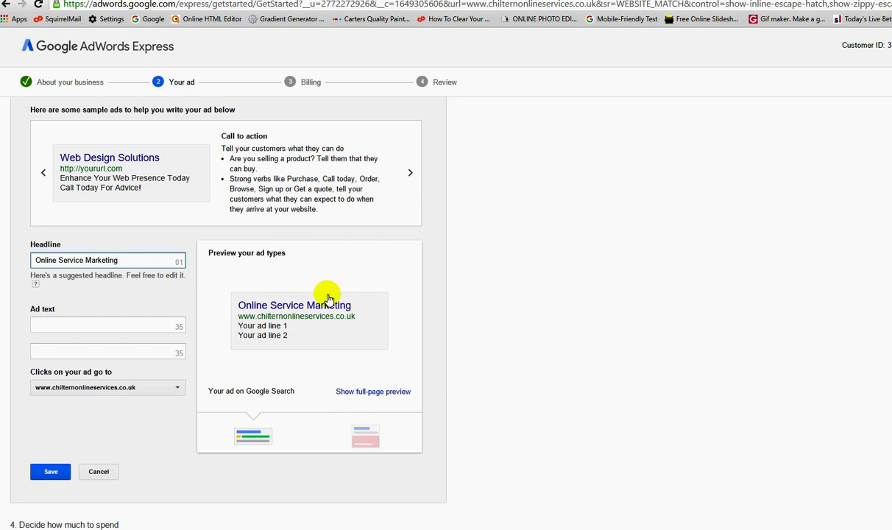
pyautogui.tripleClick(122, 260)
pyautogui.write('Website Building Service')
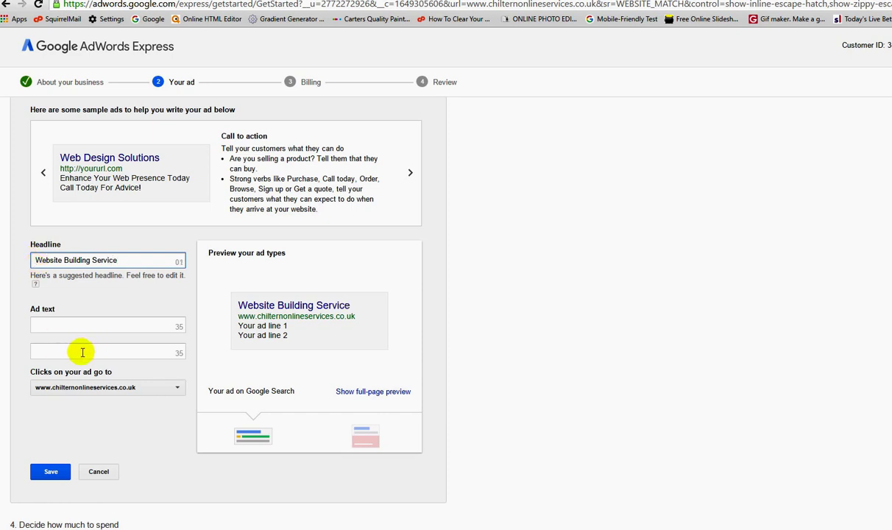
pyautogui.click(63, 325)
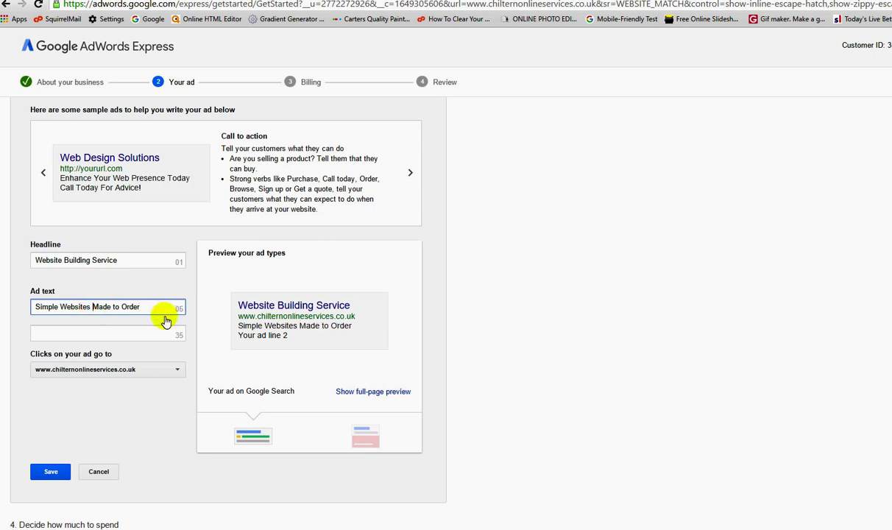
pyautogui.click(77, 333)
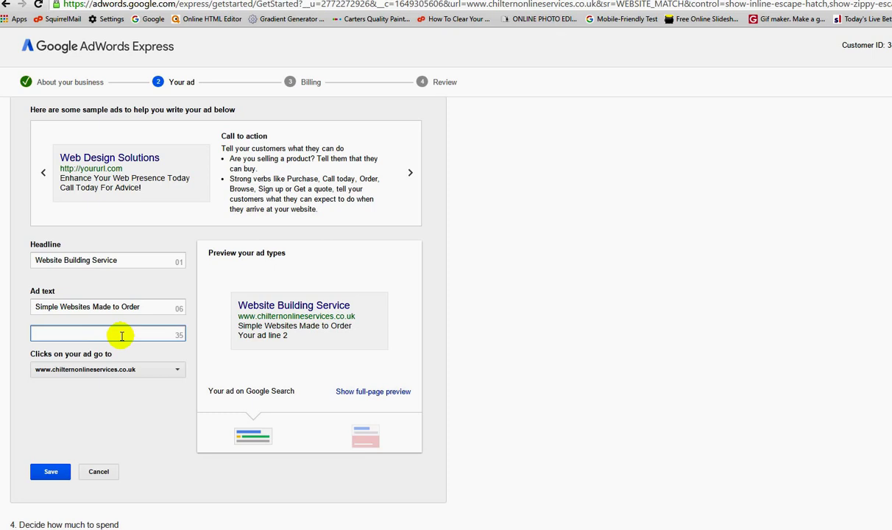
pyautogui.write('Competitive Prices')
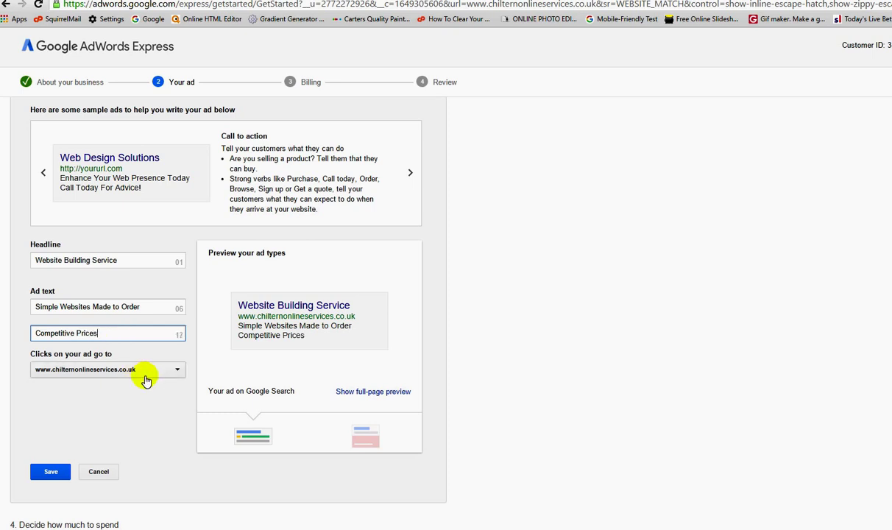
pyautogui.click(51, 472)
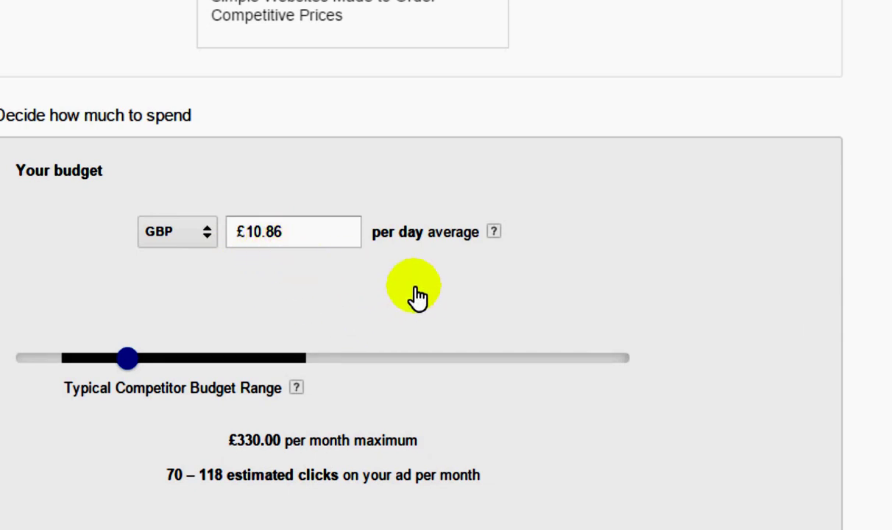
# - Keep and save the £10.86 per day average budget
pyautogui.scroll(-1, 414, 298)
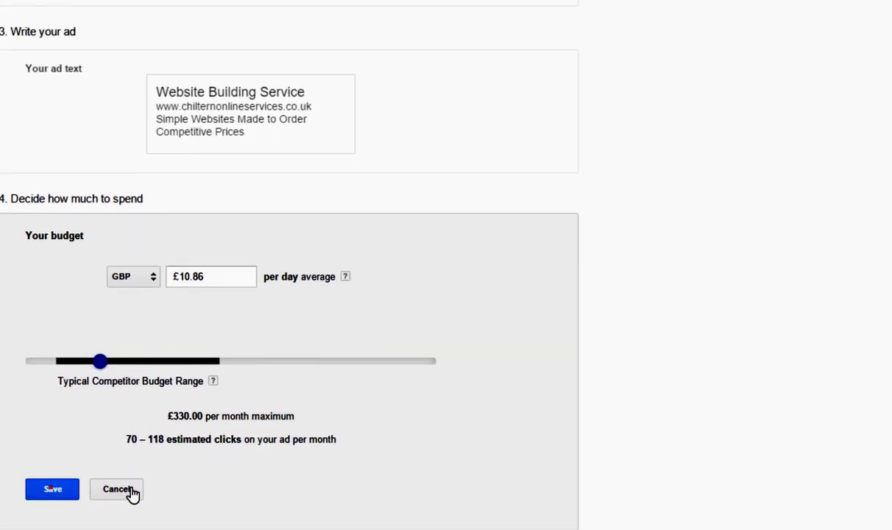
pyautogui.click(130, 489)
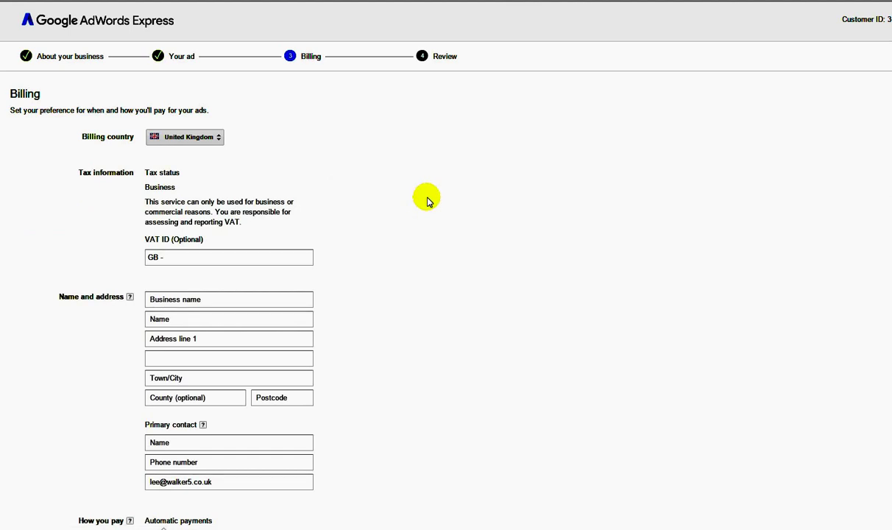
# - Visit the VAT ID, Business name and Name fields on the Billing form
pyautogui.click(175, 257)
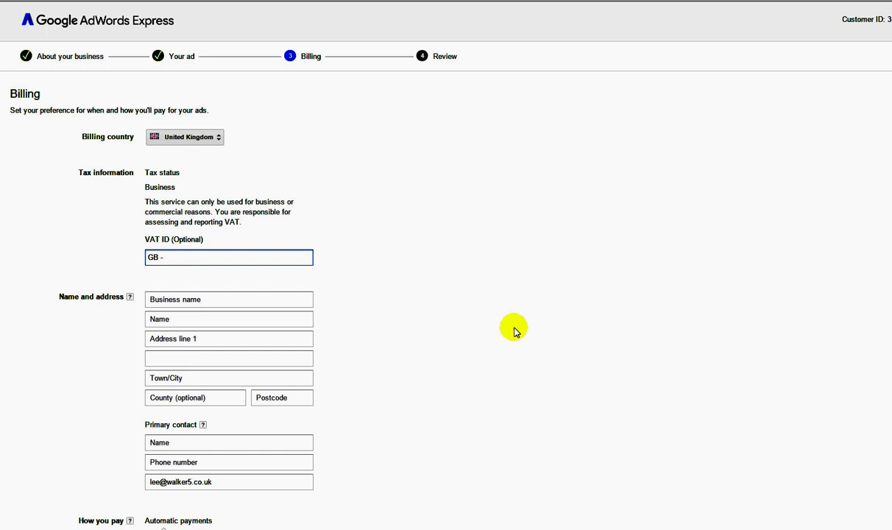
pyautogui.click(180, 299)
pyautogui.click(179, 323)
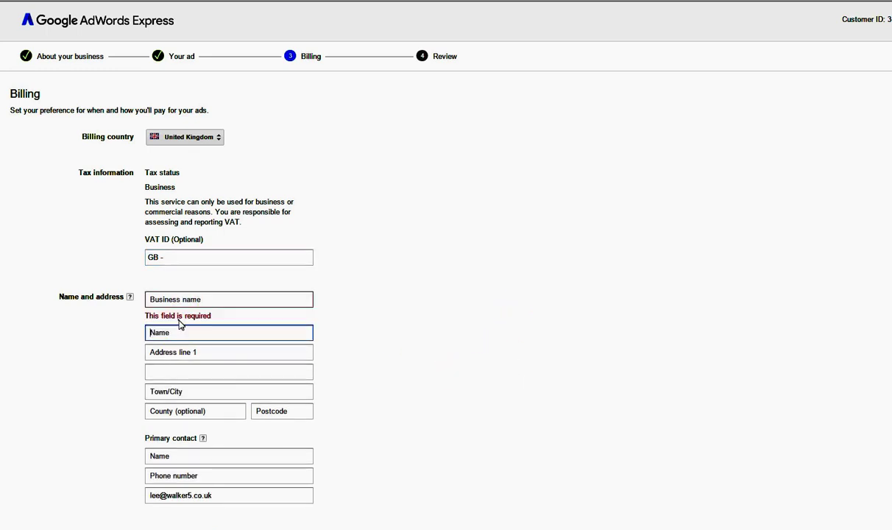
# - Choose credit or debit card as the payment method and return to the form's top
pyautogui.scroll(-3, 240, 365)
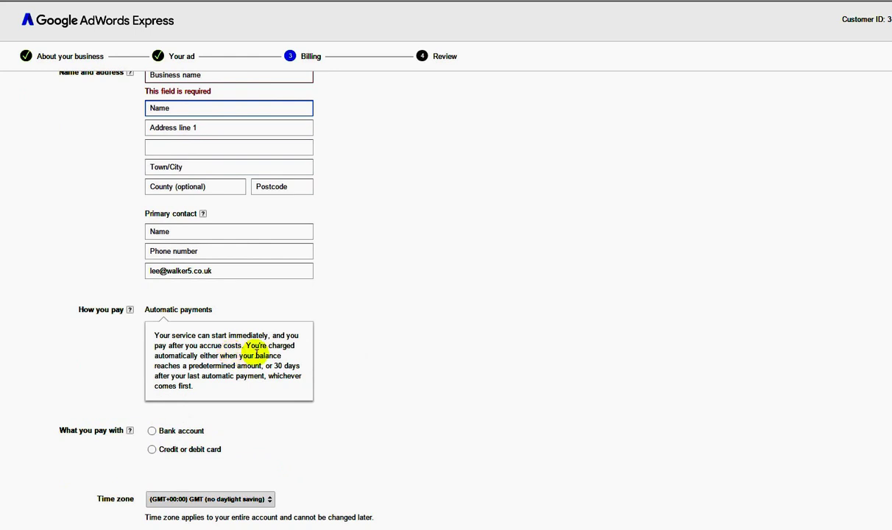
pyautogui.scroll(-1, 251, 335)
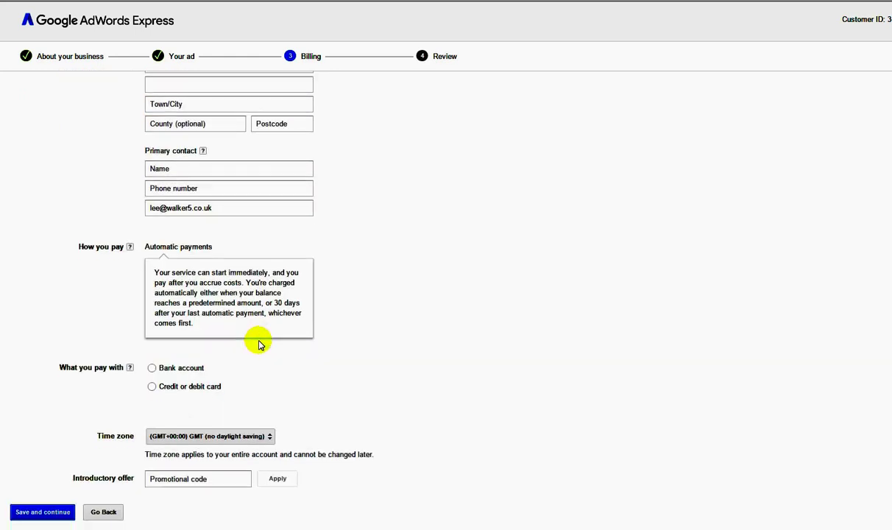
pyautogui.click(153, 369)
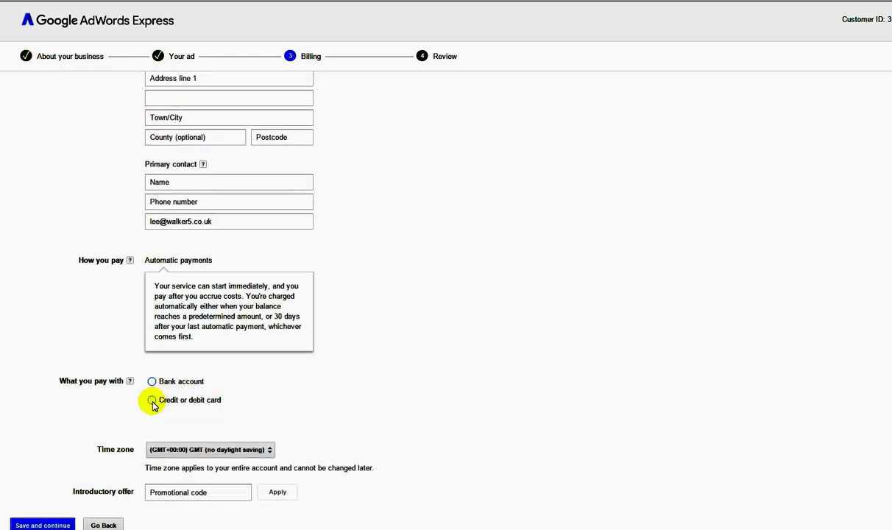
pyautogui.click(151, 401)
pyautogui.scroll(-2, 454, 404)
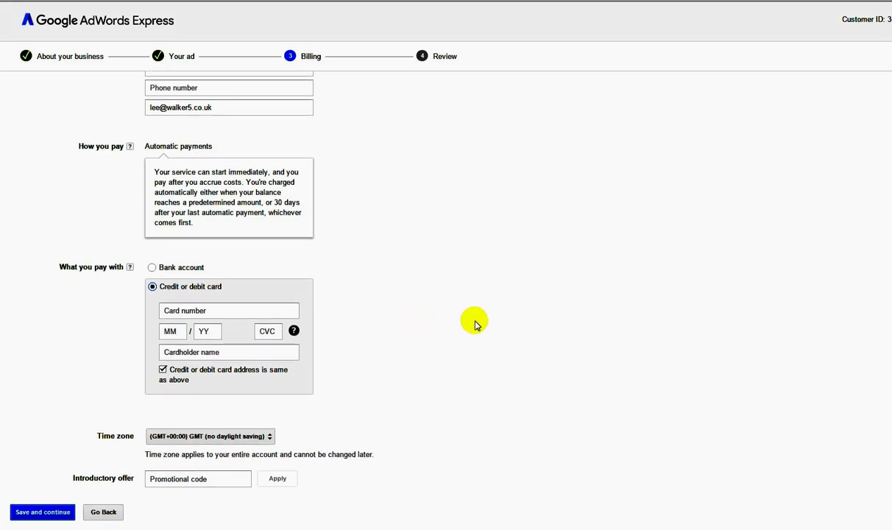
pyautogui.scroll(3, 420, 424)
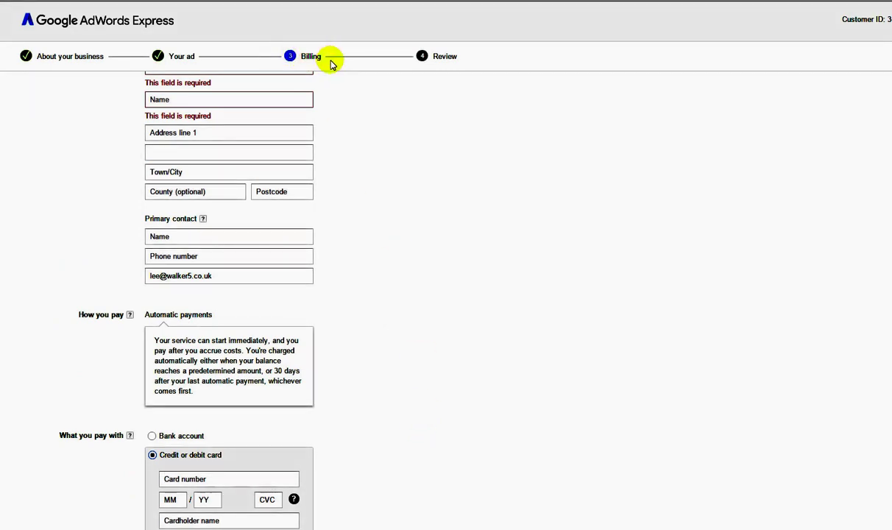
pyautogui.scroll(3, 368, 110)
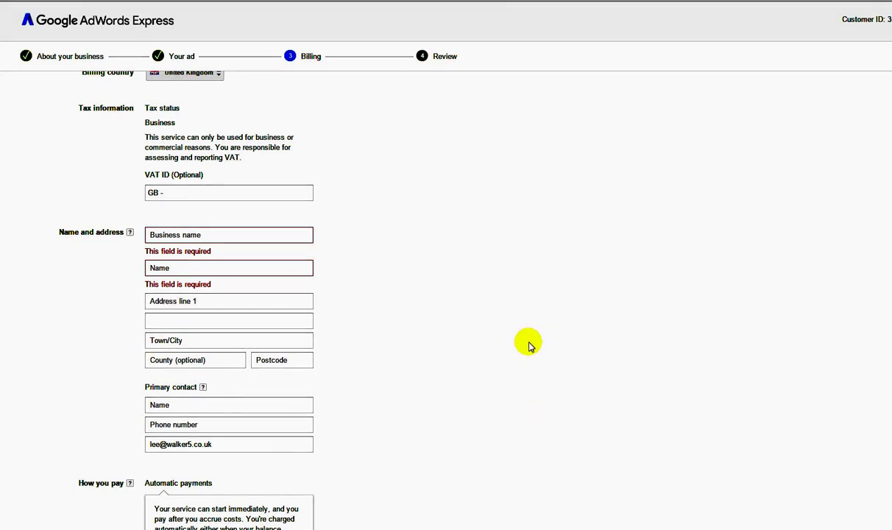
pyautogui.scroll(1, 528, 345)
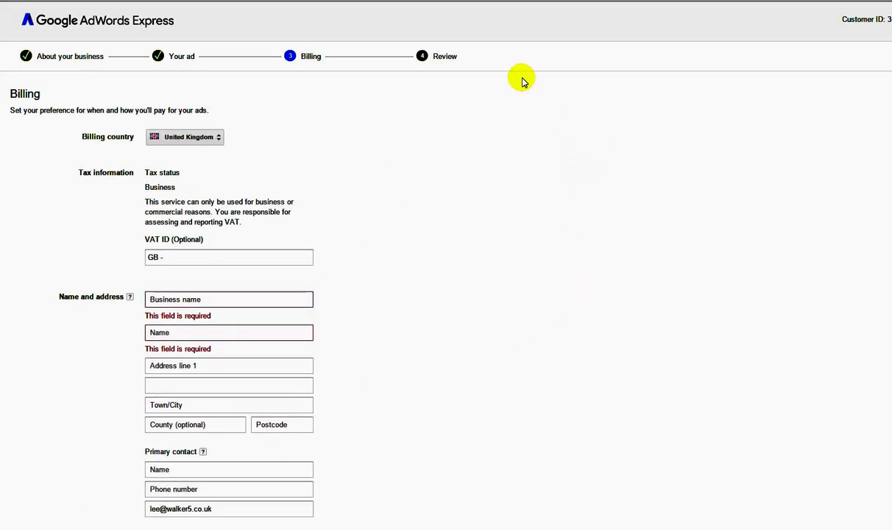